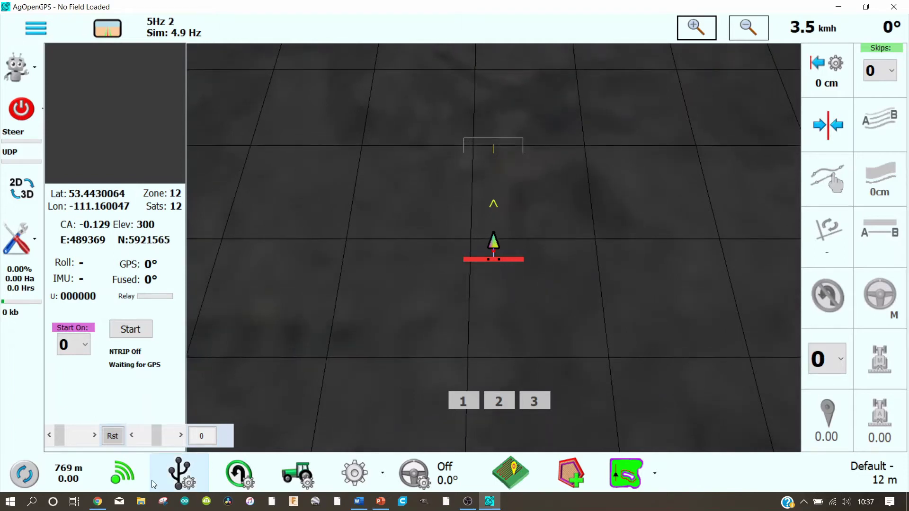
# Open the Serial Ports communication settings and drop down the still-empty COM GPS port list
pyautogui.click(355, 472)
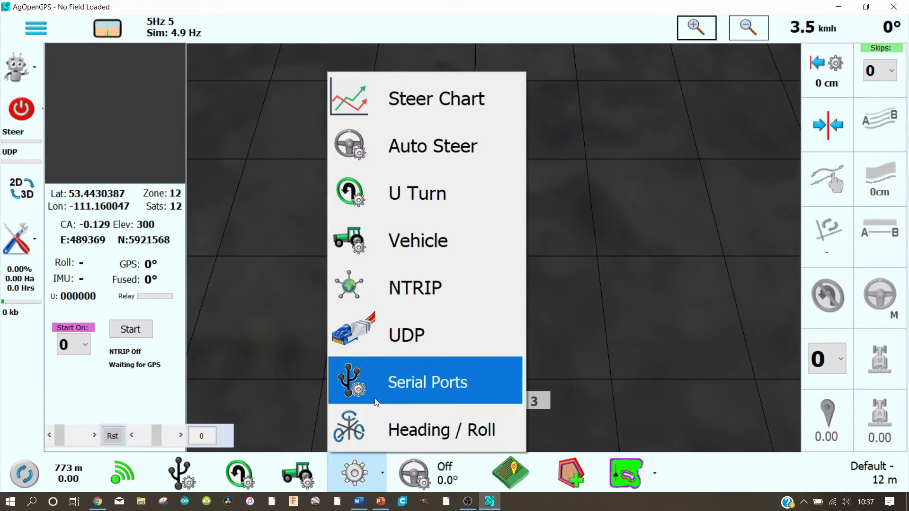
pyautogui.click(392, 389)
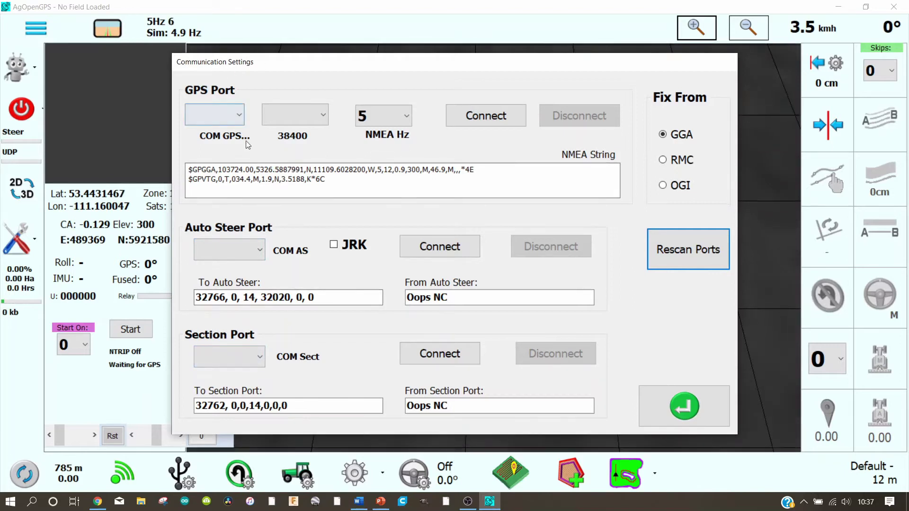
pyautogui.click(234, 115)
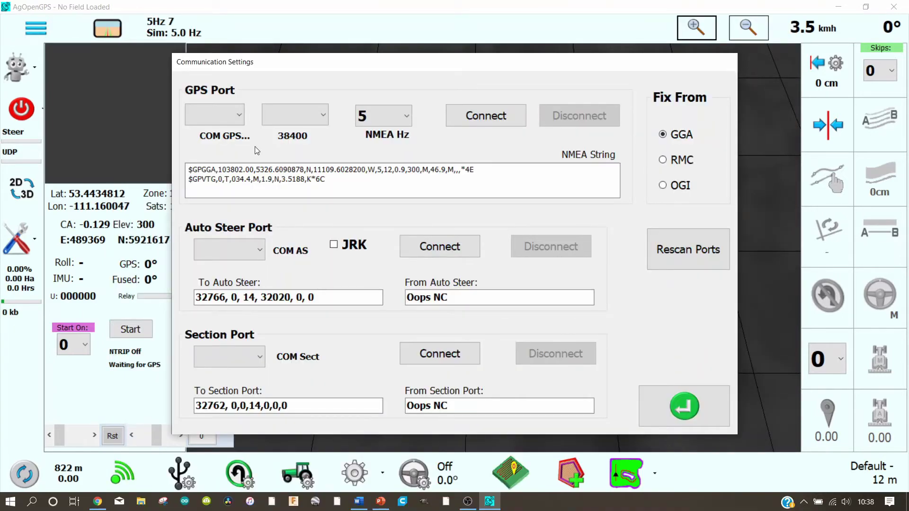
# Rescan the serial ports and reopen the GPS port list so COM6 appears
pyautogui.click(239, 114)
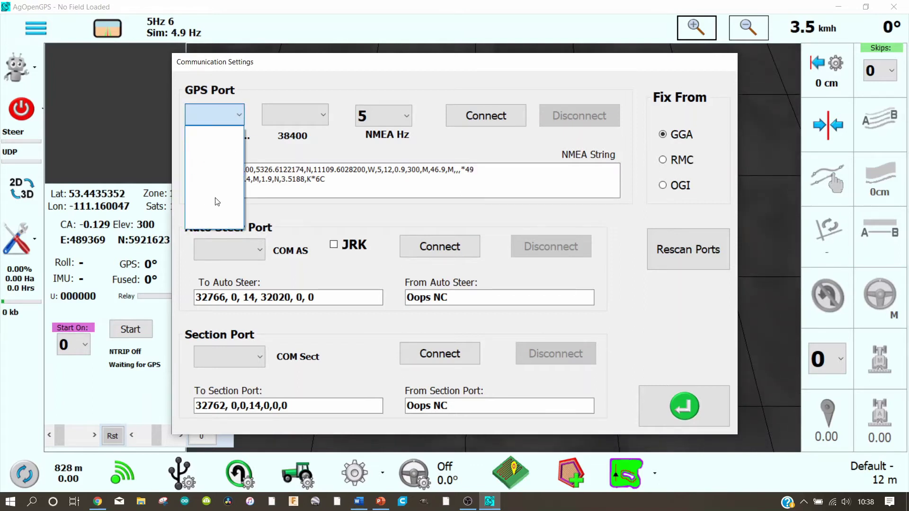
pyautogui.click(249, 152)
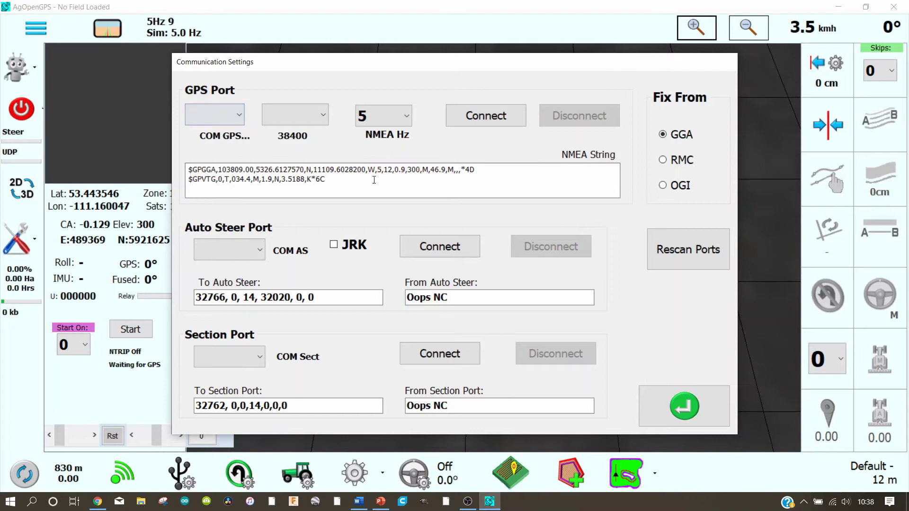
pyautogui.click(706, 255)
pyautogui.click(214, 115)
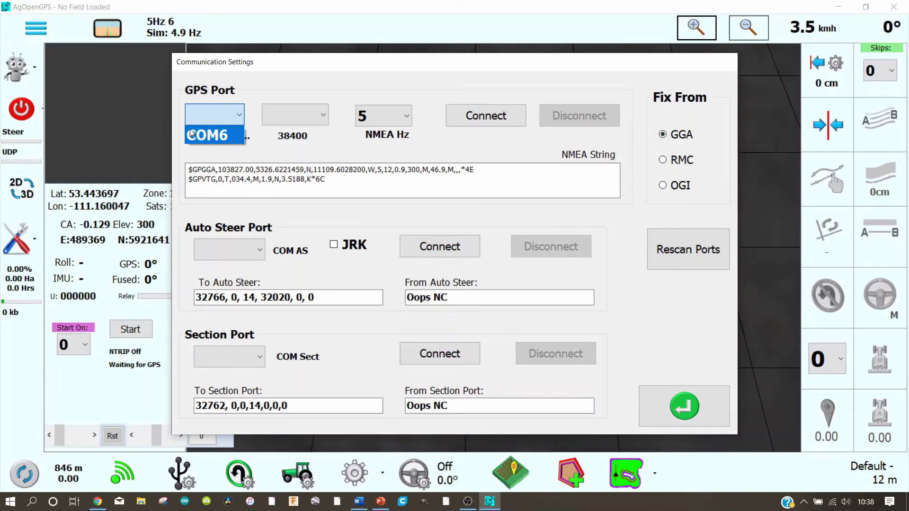
# Configure the GPS port as COM6 at 115200 baud with a 10 Hz NMEA rate
pyautogui.click(218, 136)
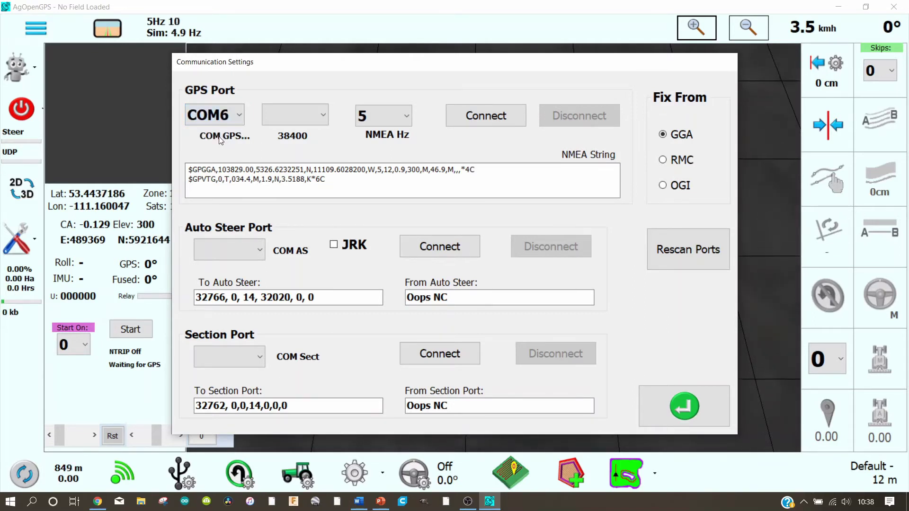
pyautogui.click(310, 122)
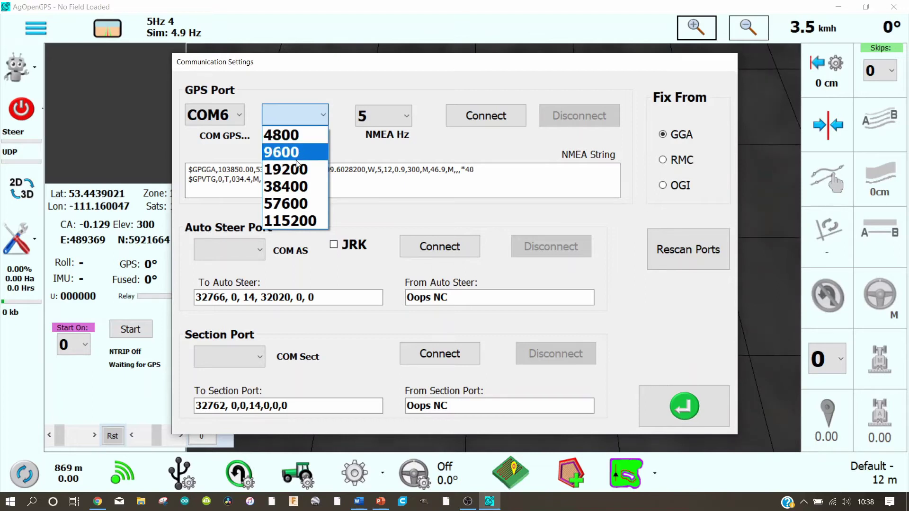
pyautogui.click(285, 228)
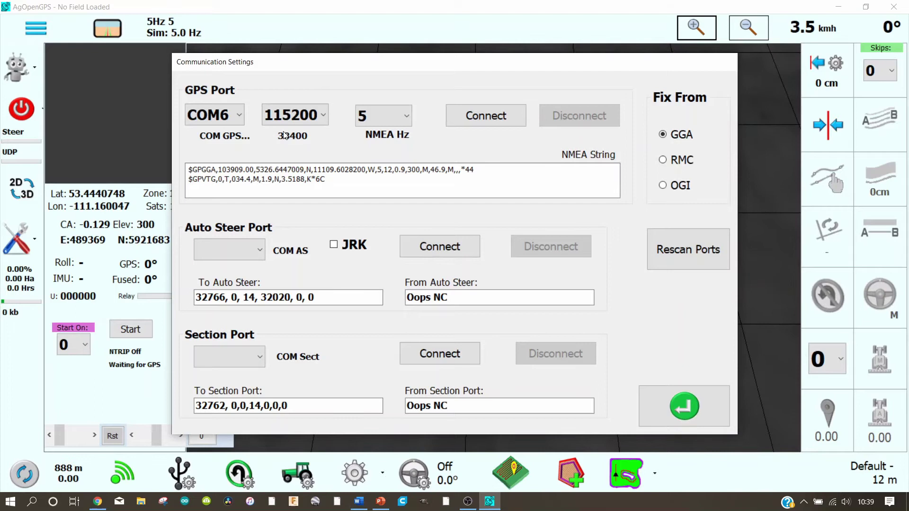
pyautogui.press('Tab')
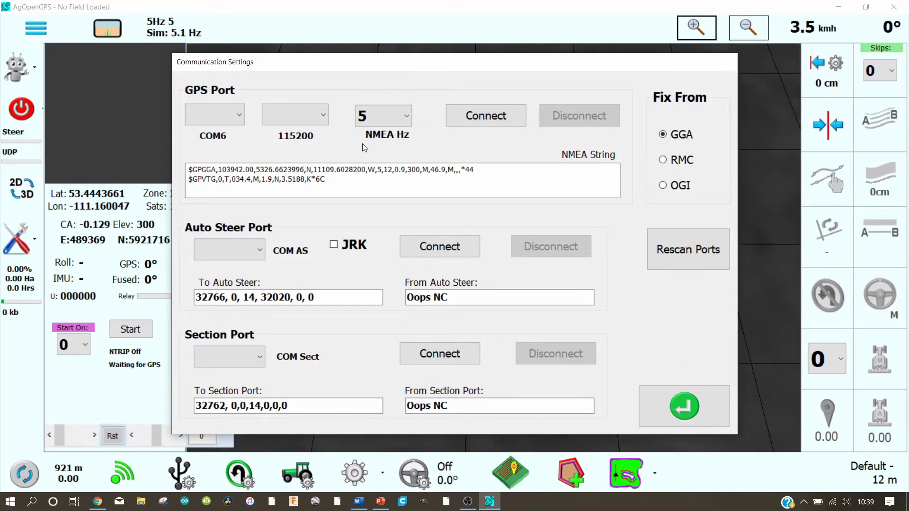
pyautogui.click(390, 122)
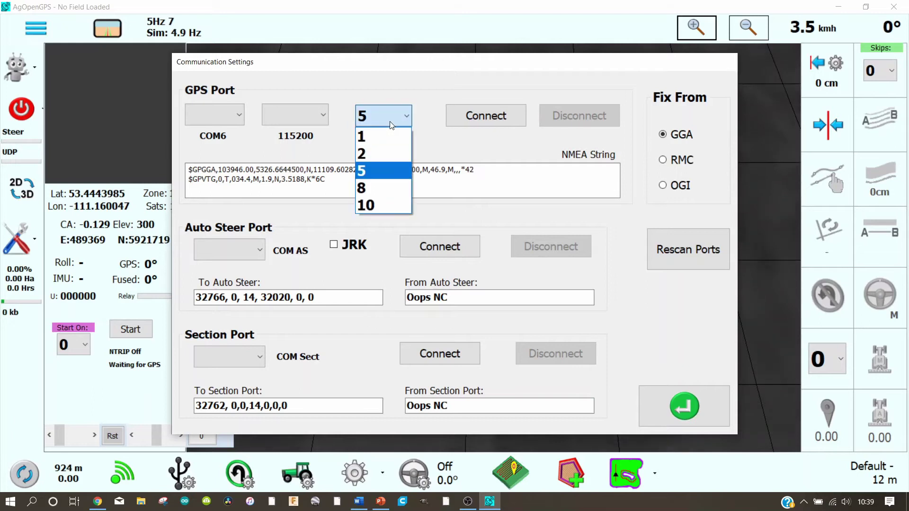
pyautogui.click(385, 199)
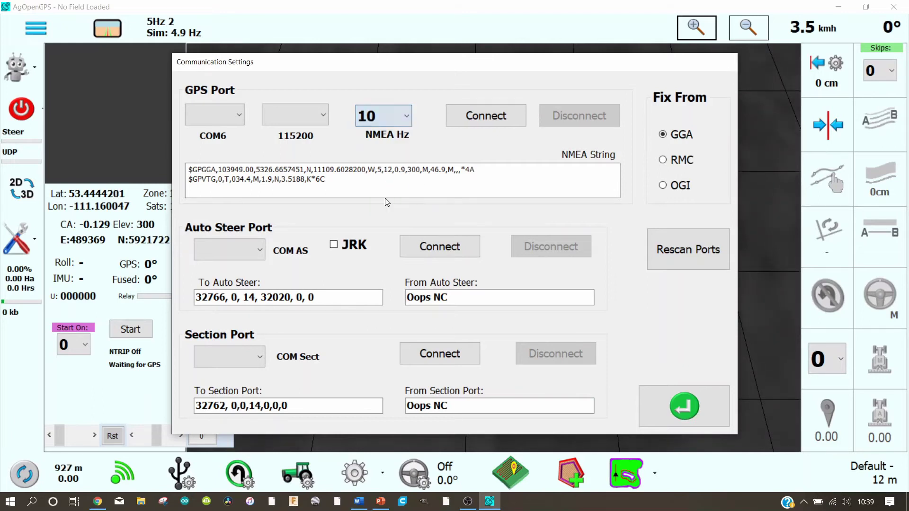
# Attempt the GPS connection, dismiss the simulator warning, and uncheck Simulator On
pyautogui.click(487, 119)
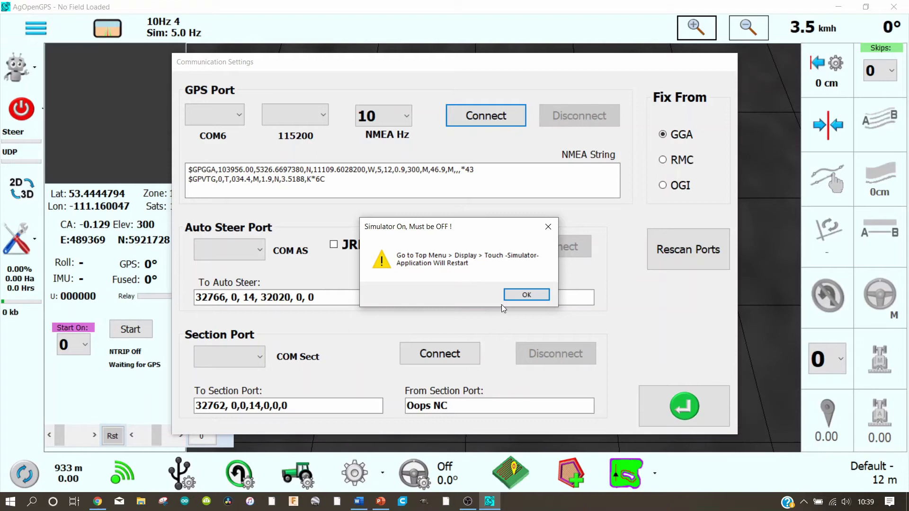
pyautogui.click(520, 296)
pyautogui.click(712, 420)
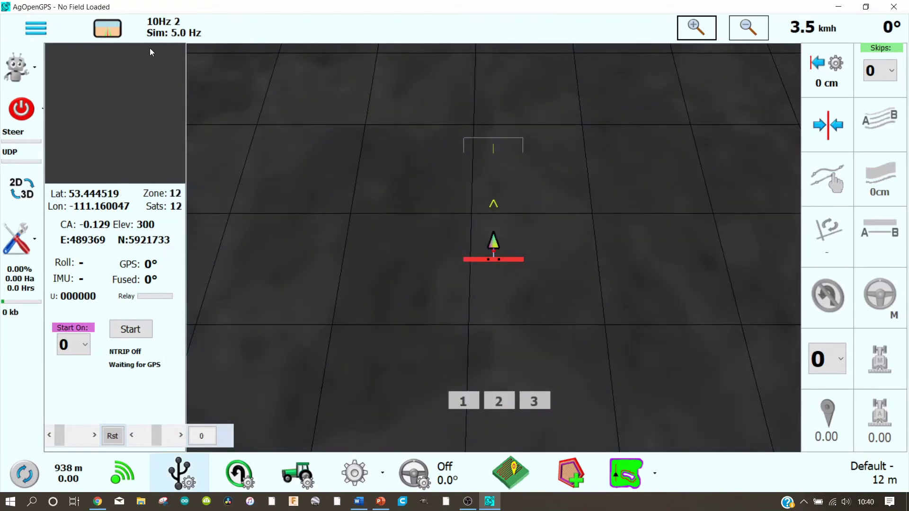
pyautogui.click(93, 30)
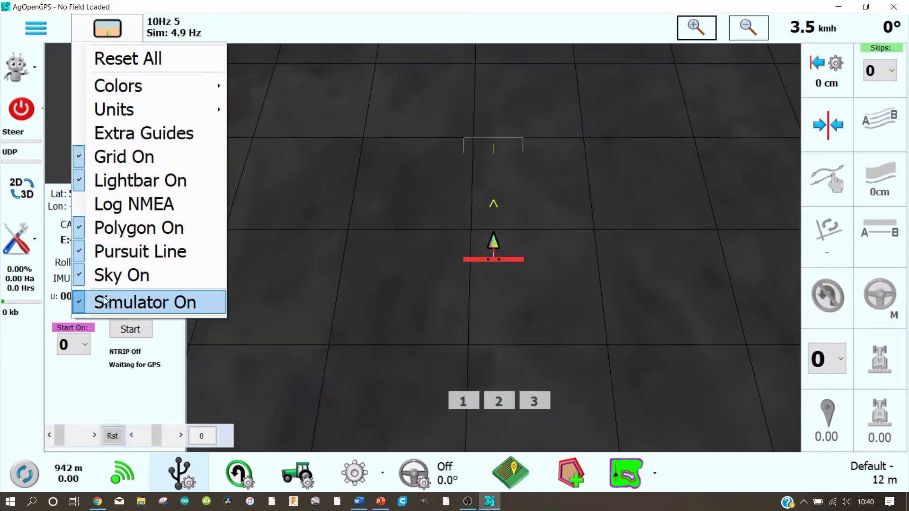
pyautogui.click(86, 307)
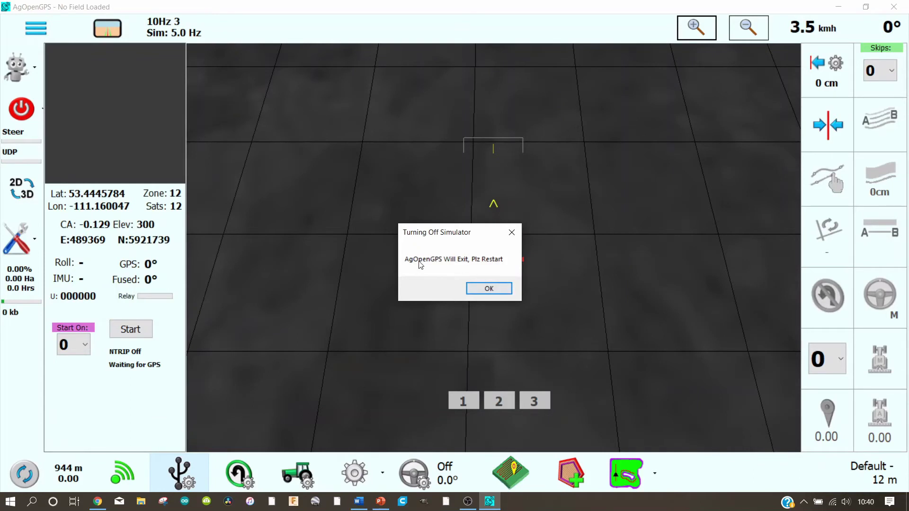
# Let AgOpenGPS exit, then relaunch AgOpenGPS.exe from its program folder
pyautogui.click(485, 289)
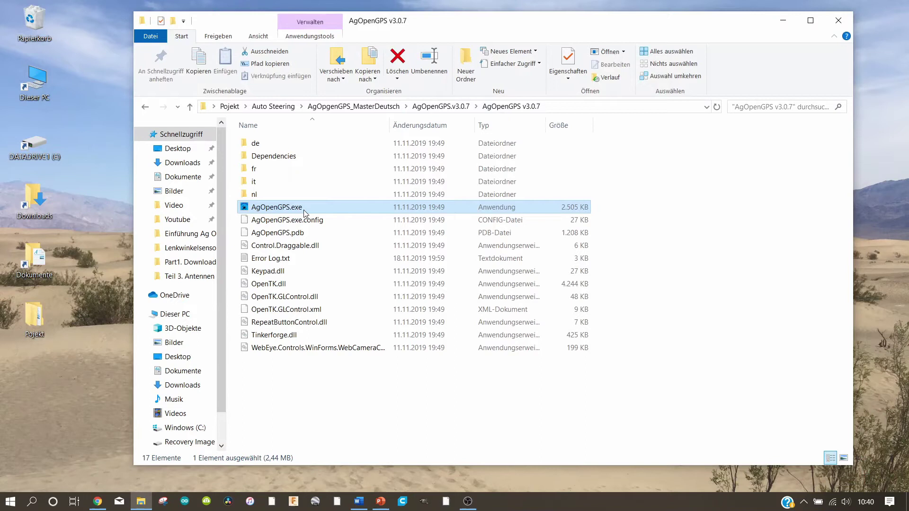
pyautogui.doubleClick(305, 212)
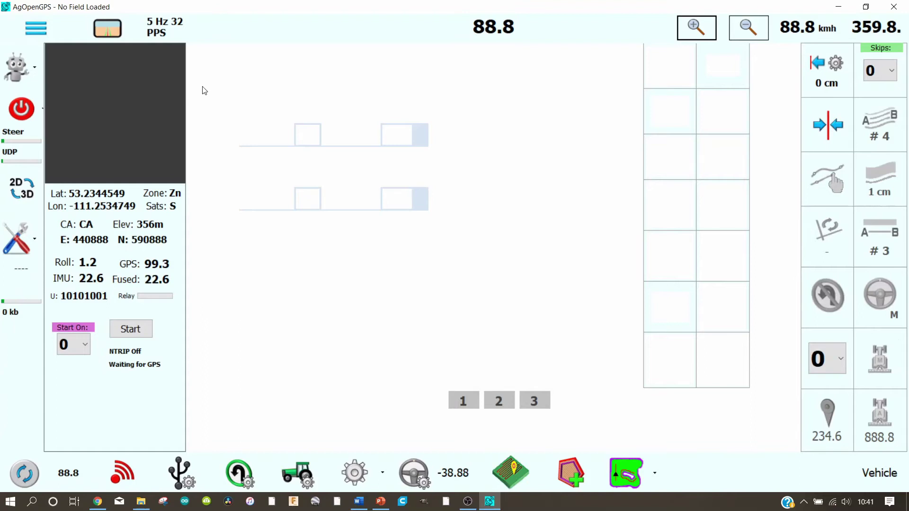
# Check that Simulator On is unchecked, then reopen Communication Settings via the USB button
pyautogui.click(110, 67)
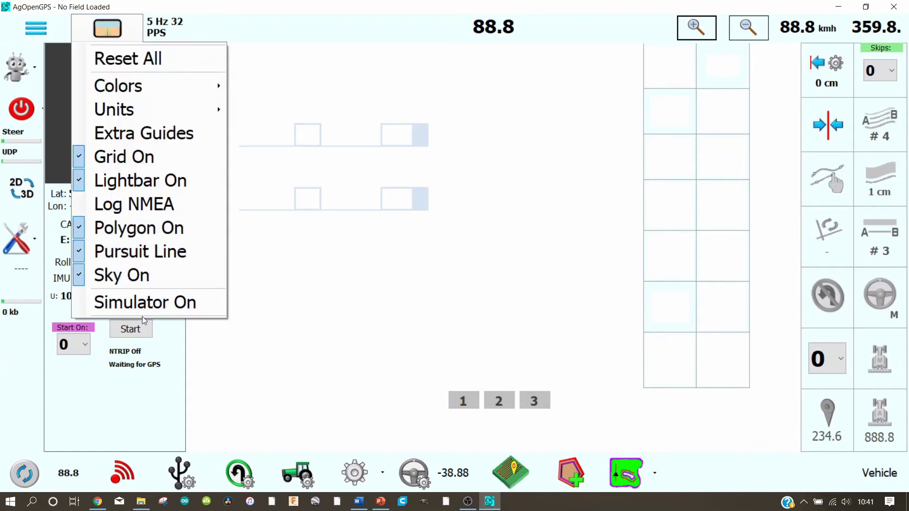
pyautogui.click(250, 277)
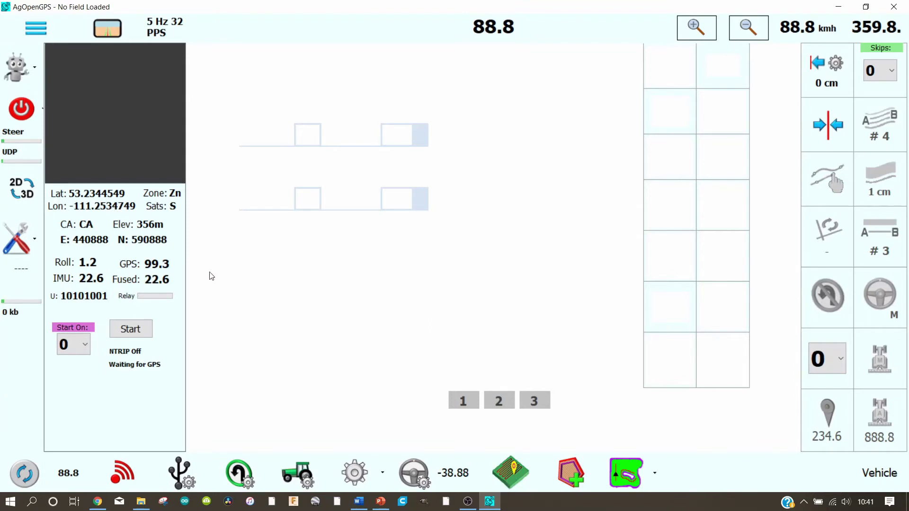
pyautogui.click(191, 480)
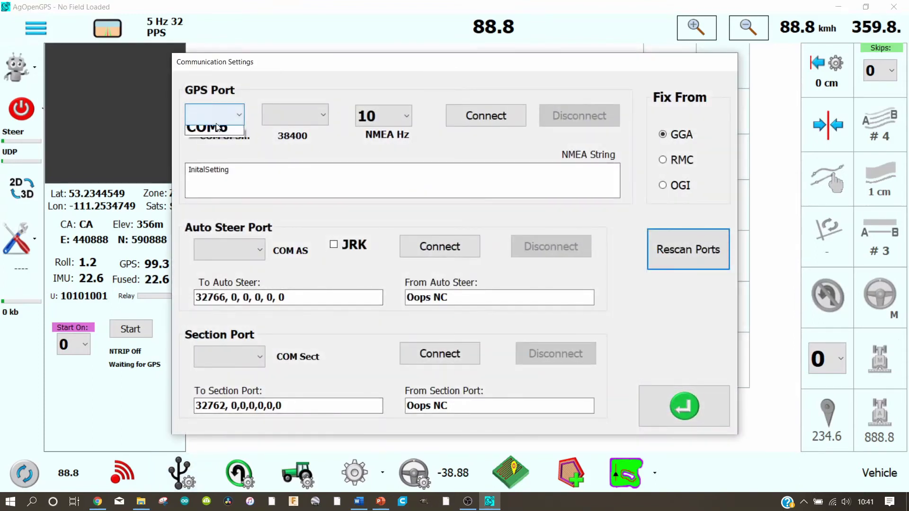
# Connect the GPS on COM6 at 115200 baud, then close Communication Settings
pyautogui.click(216, 127)
pyautogui.click(324, 114)
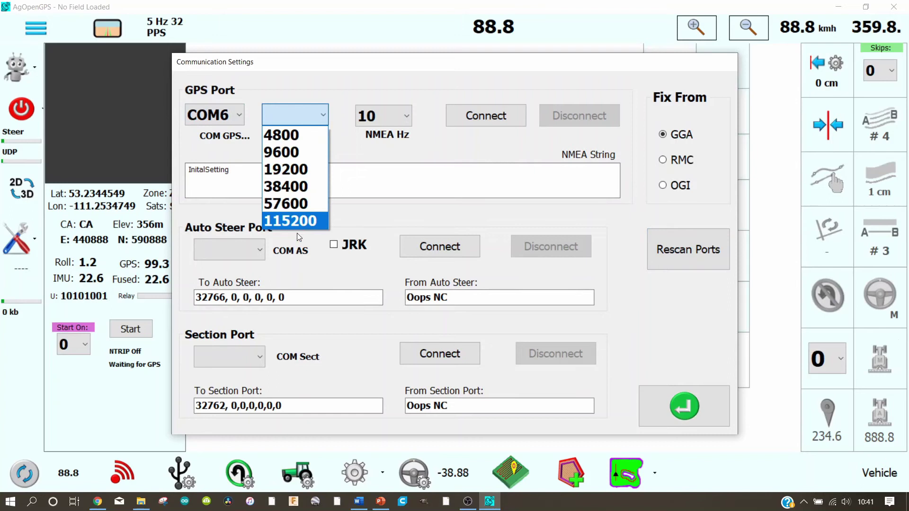
pyautogui.click(302, 222)
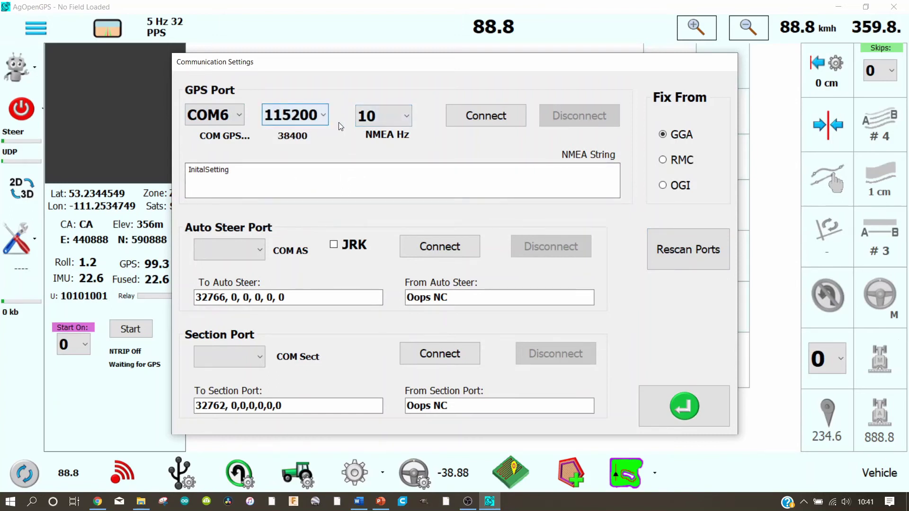
pyautogui.click(476, 120)
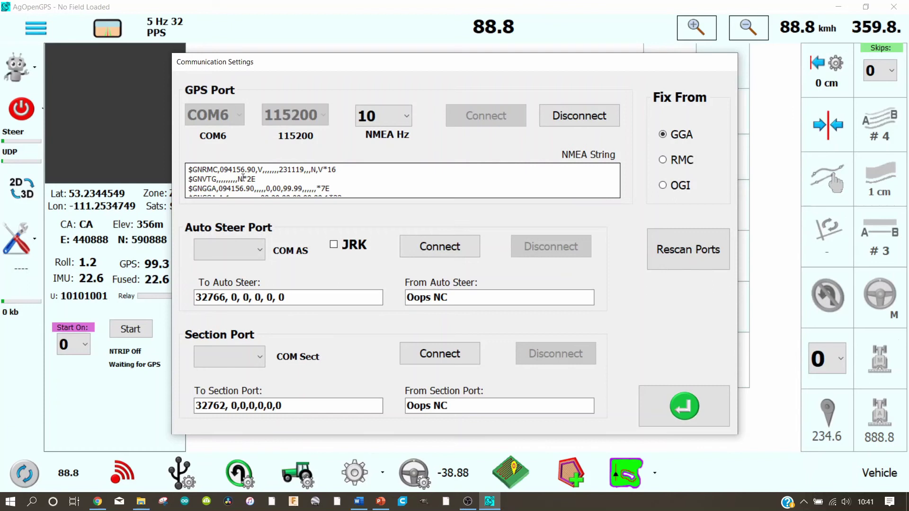
pyautogui.click(648, 394)
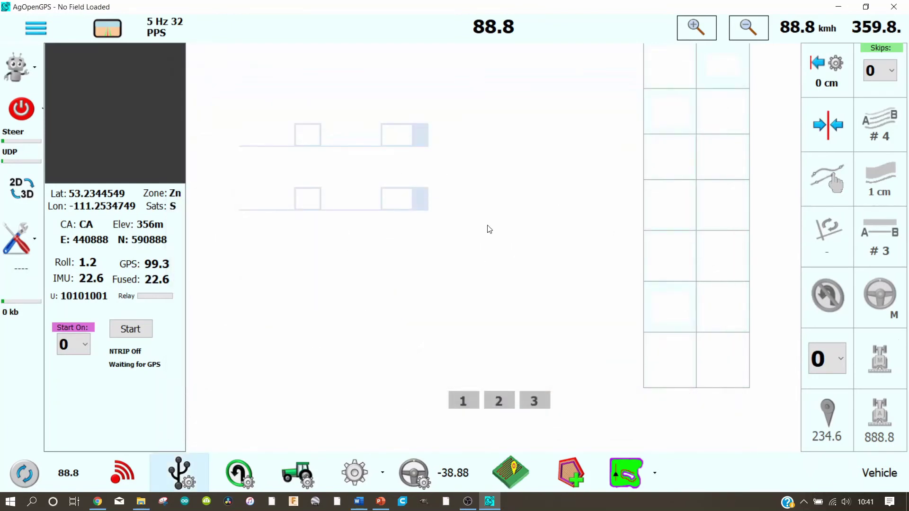
# Disconnect the GPS port in Communication Settings and close the dialog
pyautogui.click(180, 469)
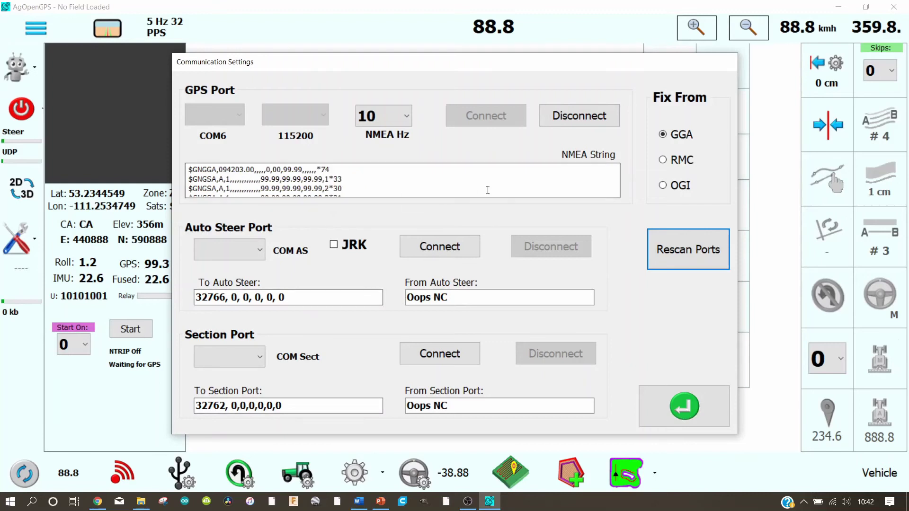
pyautogui.click(592, 117)
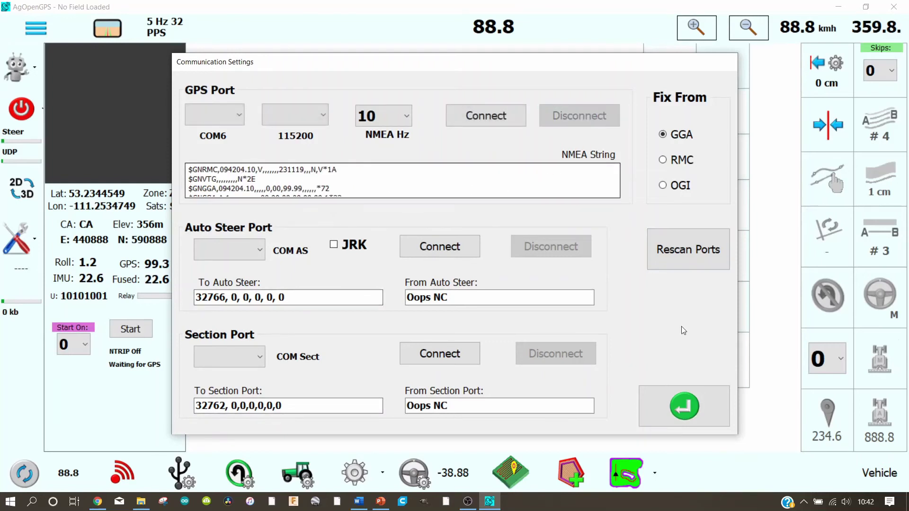
pyautogui.click(679, 403)
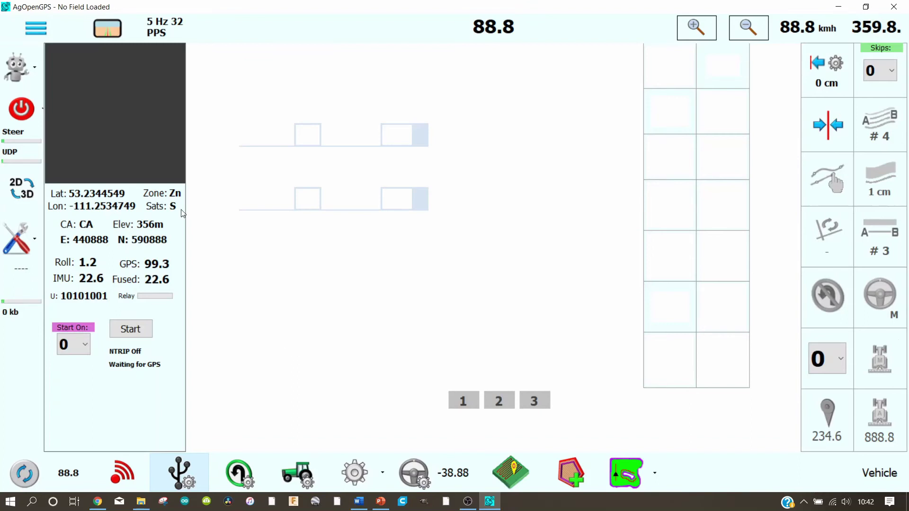
# Turn Simulator On back on and relaunch AgOpenGPS.exe after it exits
pyautogui.click(121, 29)
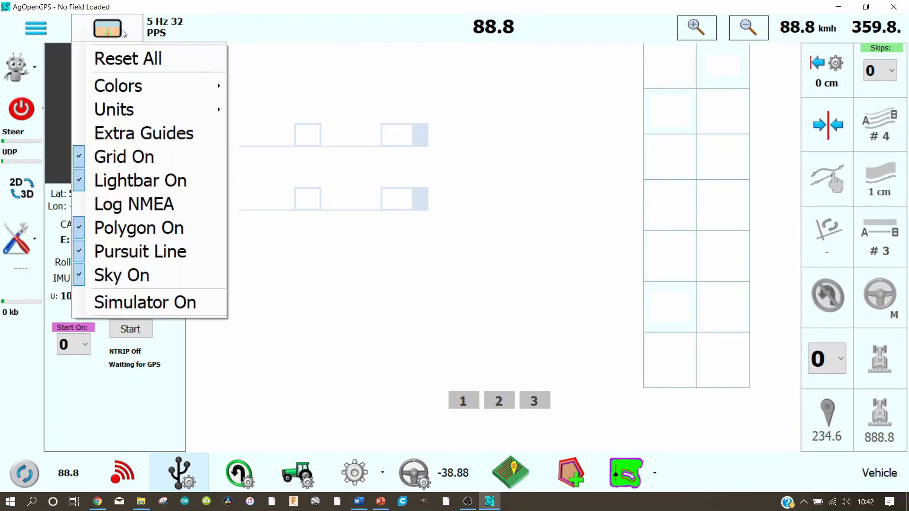
pyautogui.click(133, 306)
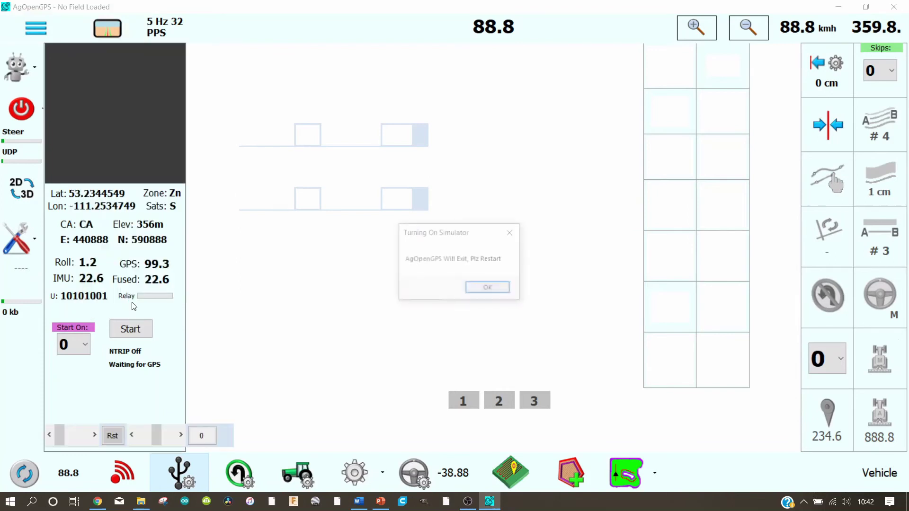
pyautogui.click(478, 291)
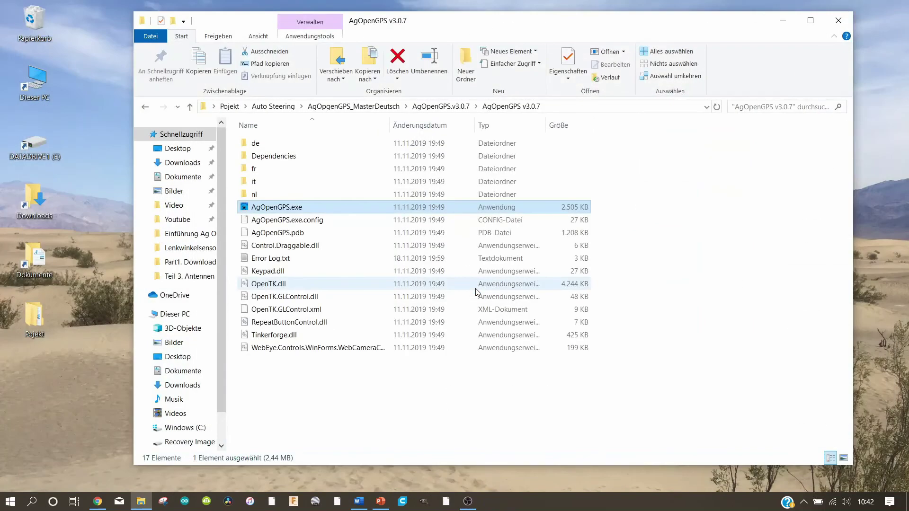
pyautogui.doubleClick(277, 208)
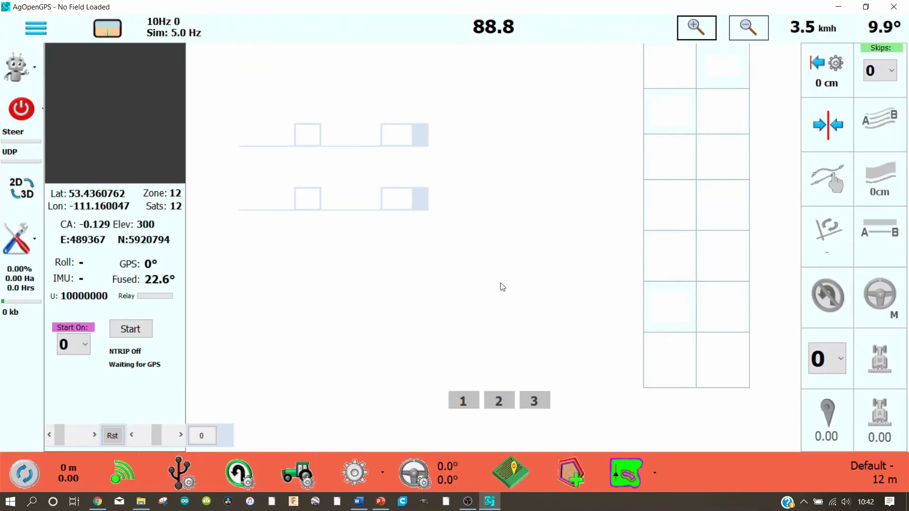
# Create a new field named 'test' from the field start choices
pyautogui.click(511, 472)
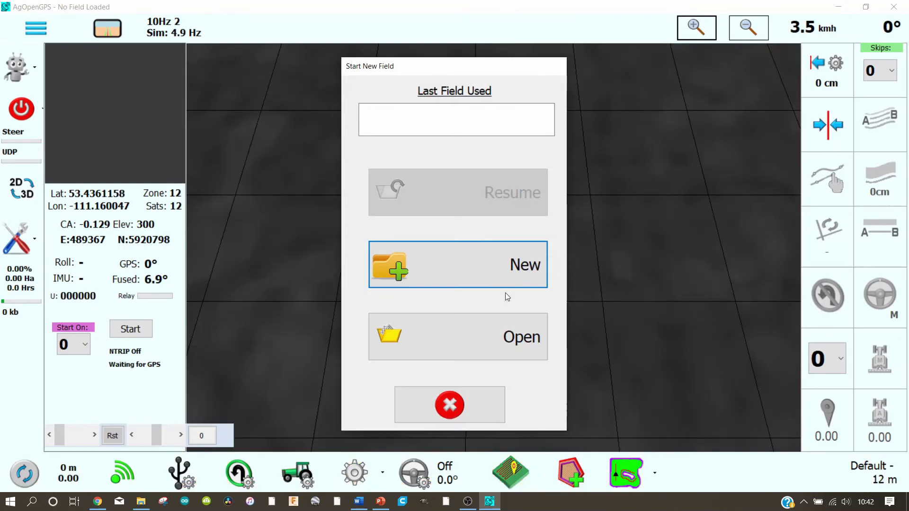
pyautogui.click(472, 414)
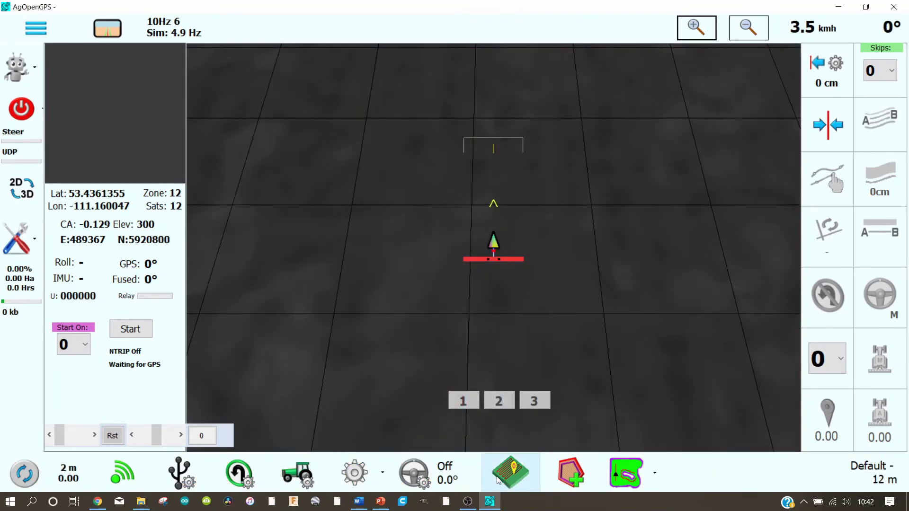
pyautogui.click(498, 472)
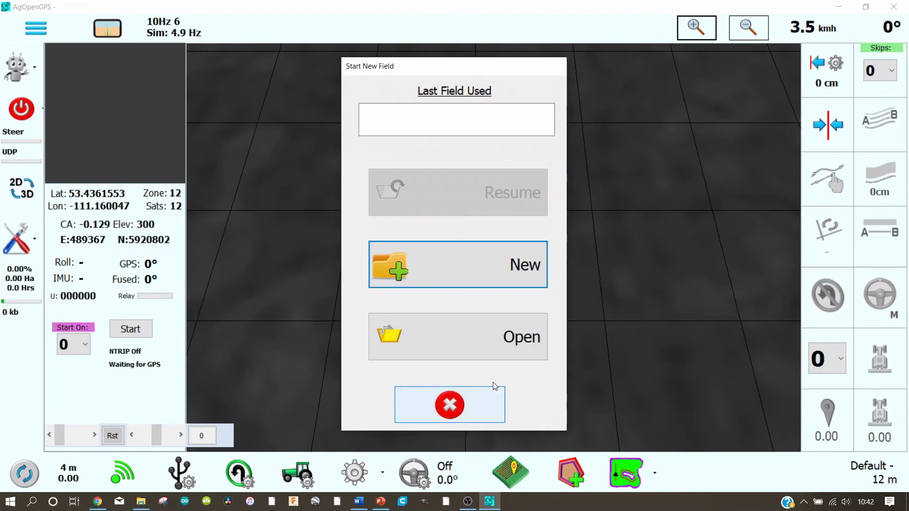
pyautogui.click(476, 265)
pyautogui.write('t')
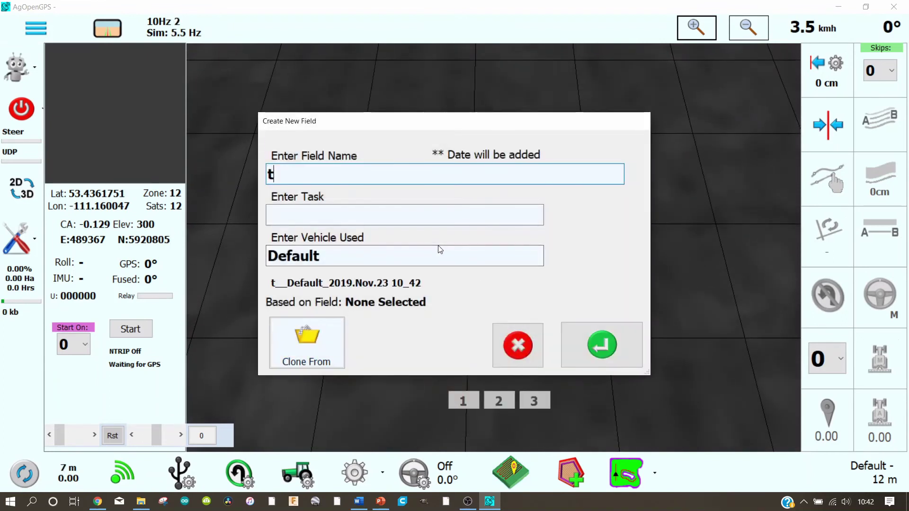
pyautogui.write('est')
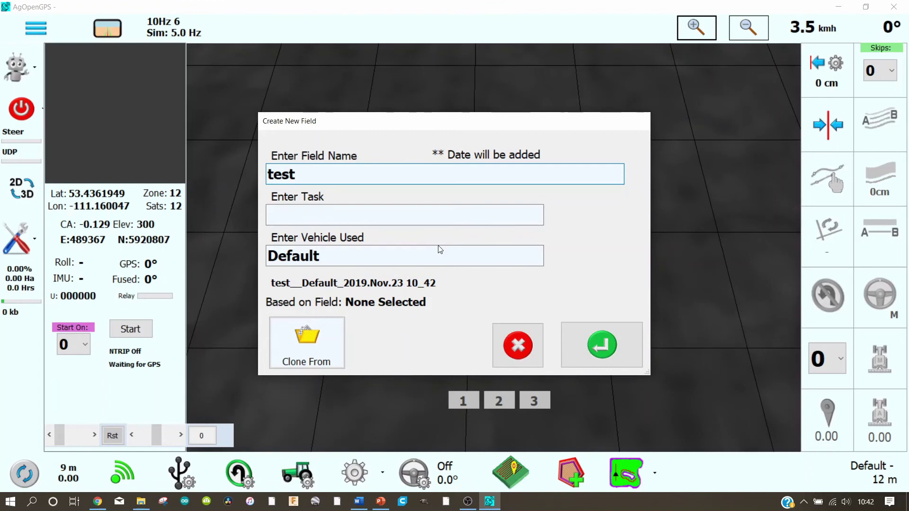
pyautogui.click(607, 347)
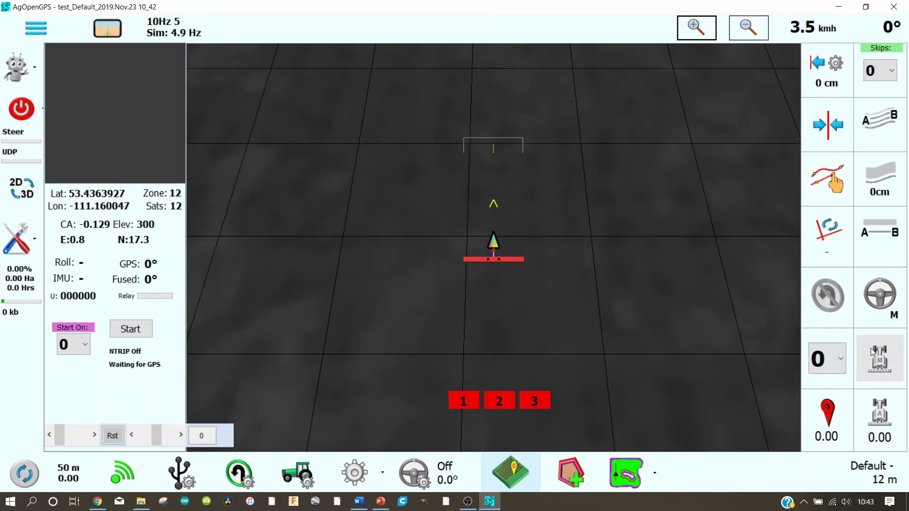
# Toggle the manual section button on and off, then switch sections to auto control
pyautogui.click(882, 363)
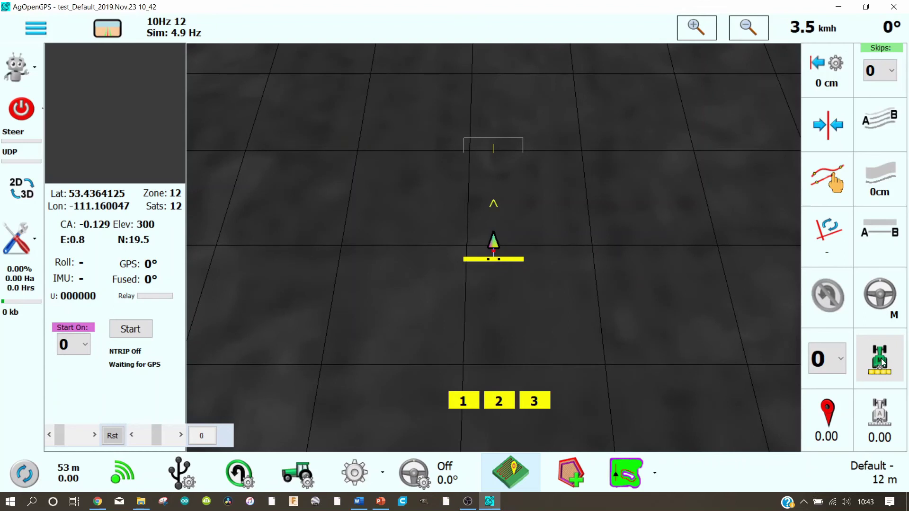
pyautogui.click(882, 362)
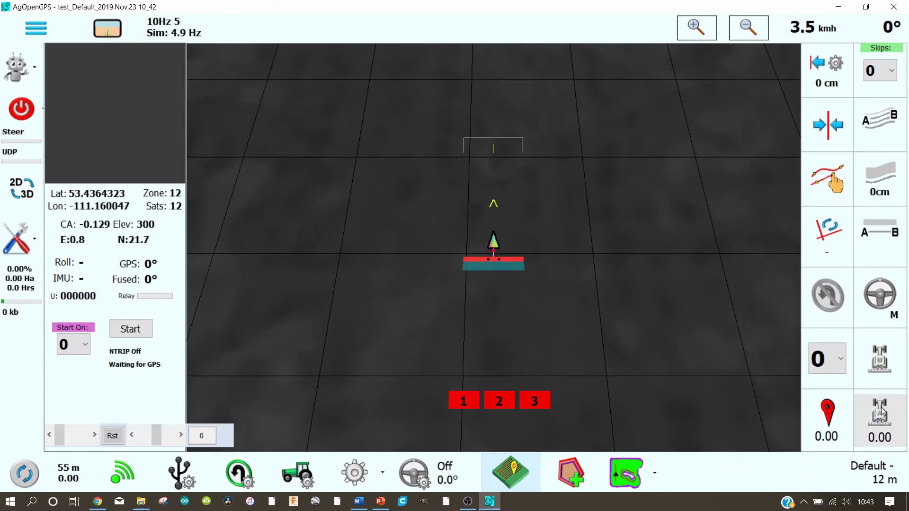
pyautogui.click(887, 417)
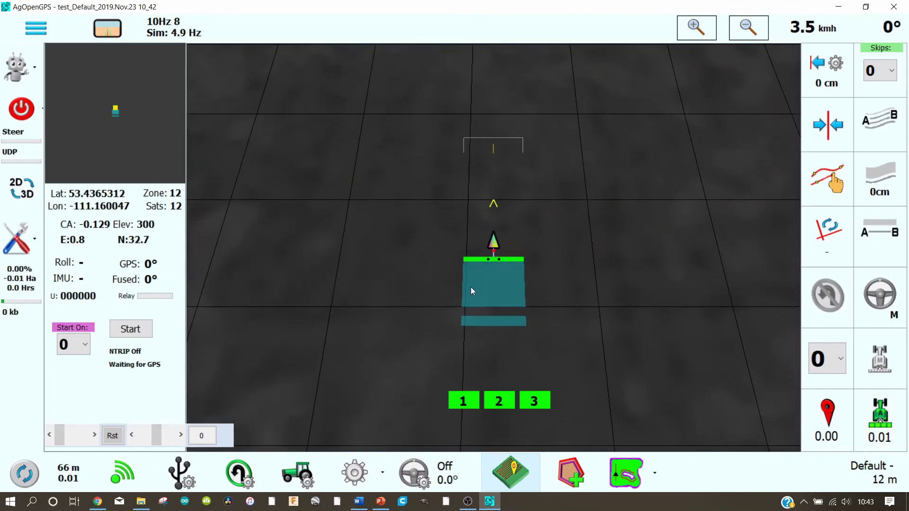
# In Vehicle Settings' Section tab, set the number of sections to 1 and section 1 width to 500 cm
pyautogui.click(303, 473)
pyautogui.click(448, 67)
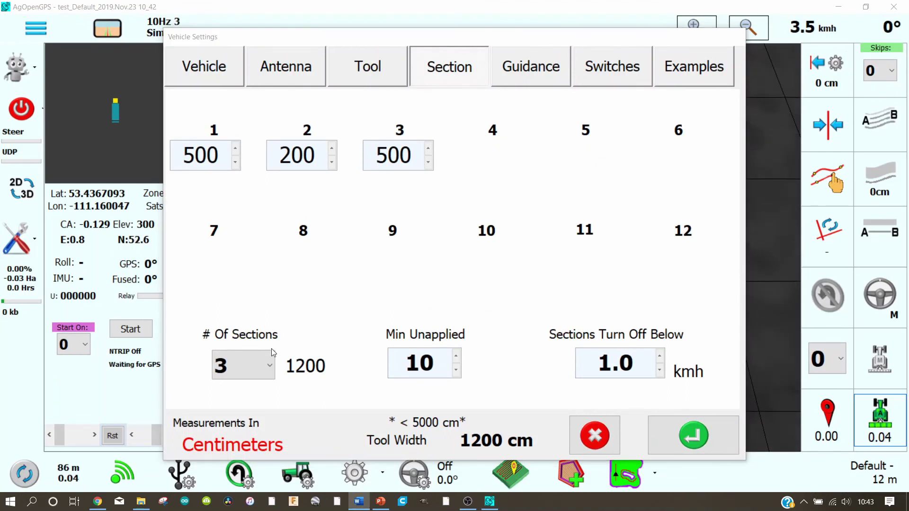
pyautogui.click(255, 367)
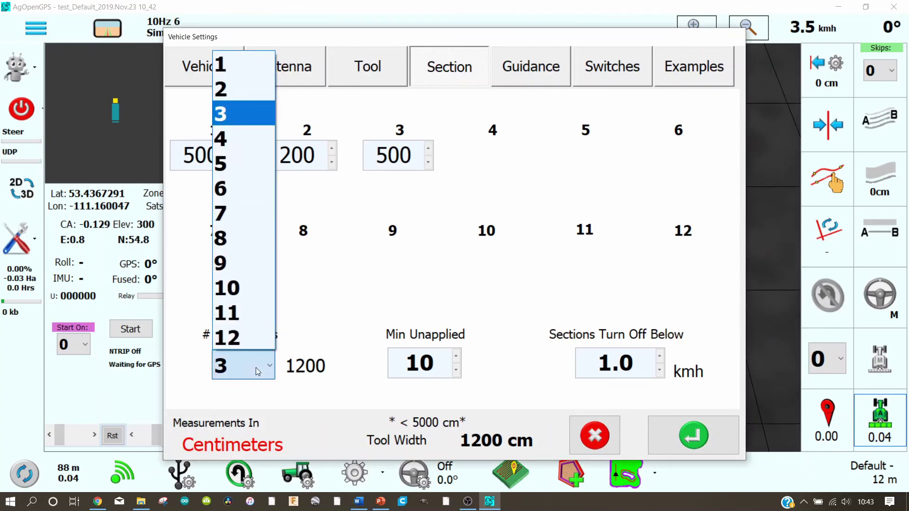
pyautogui.click(244, 69)
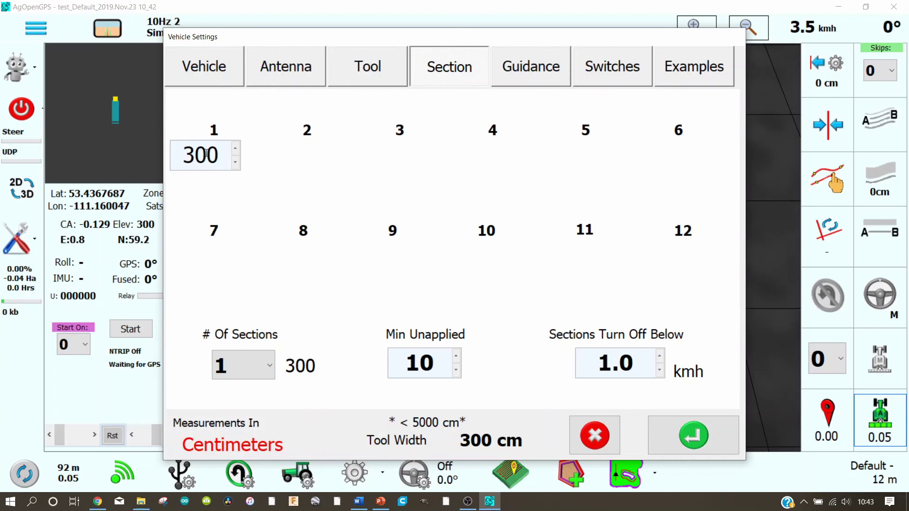
pyautogui.click(207, 153)
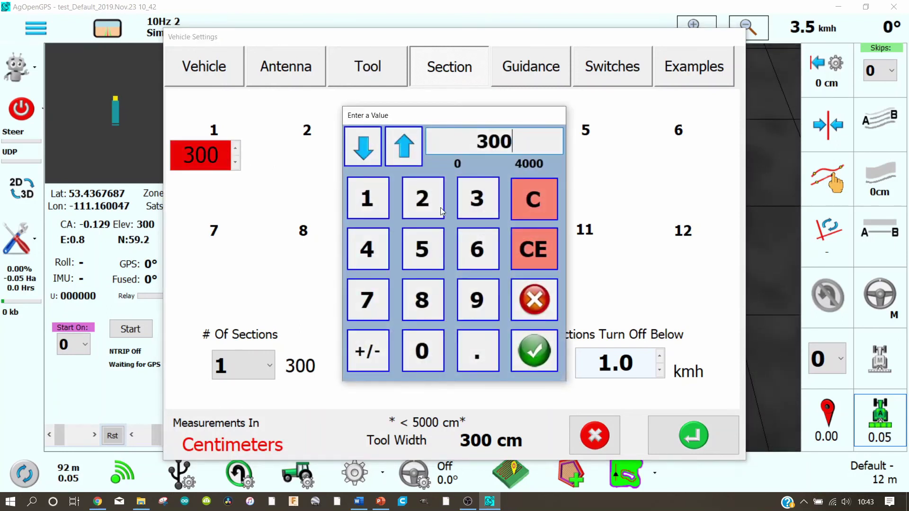
pyautogui.click(421, 249)
pyautogui.click(423, 351)
pyautogui.click(423, 351)
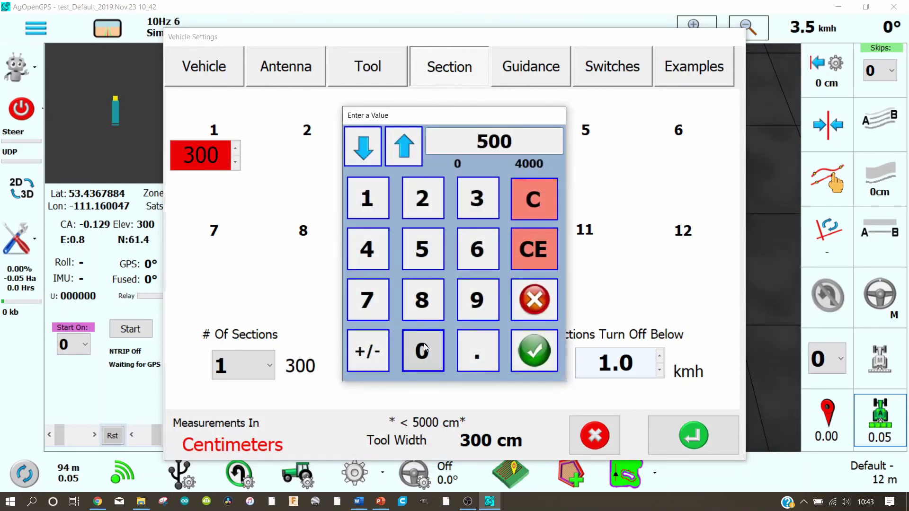
pyautogui.click(518, 347)
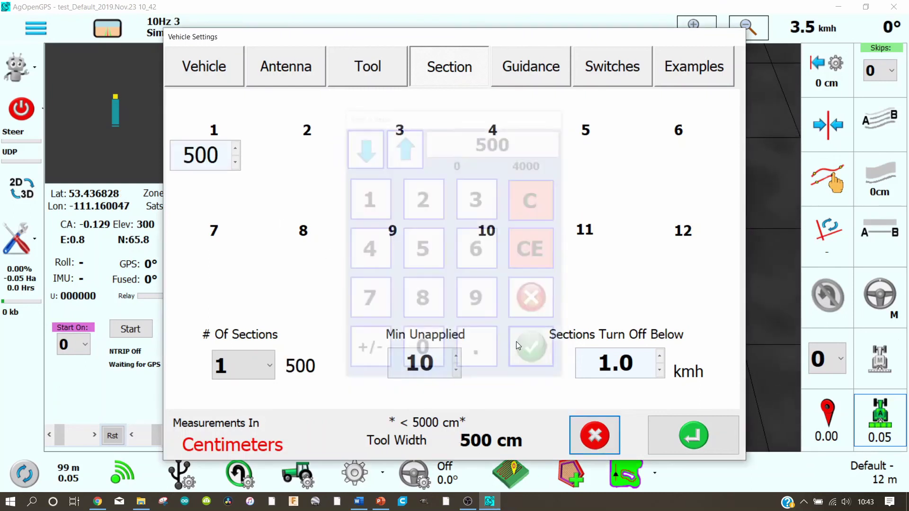
# Save and close the Vehicle Settings so the single 500 cm section takes effect
pyautogui.click(696, 436)
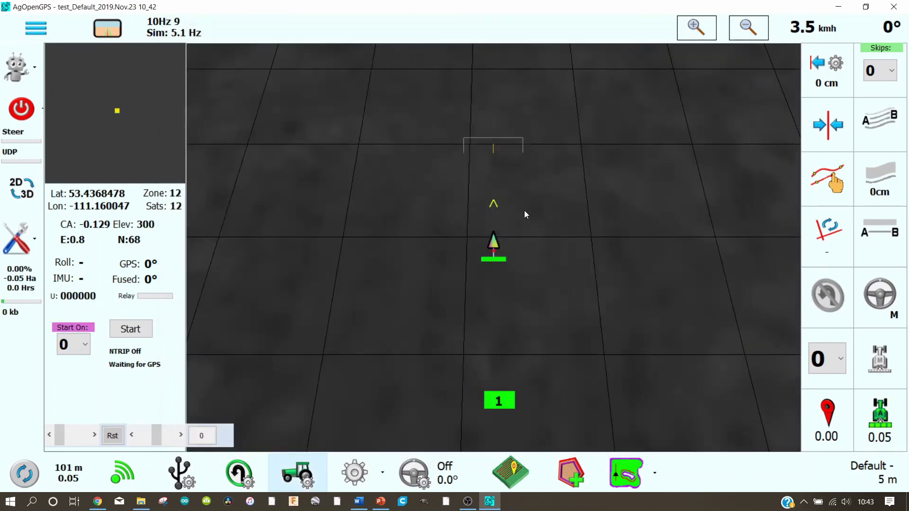